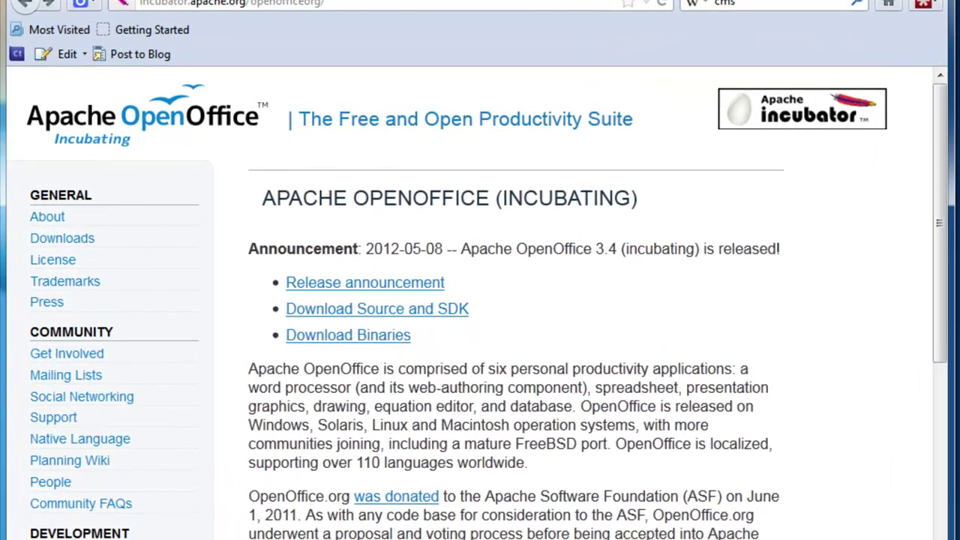
# Read the opening definition in Wikipedia's content management system article
pyautogui.hotkey('ctrl', '4')
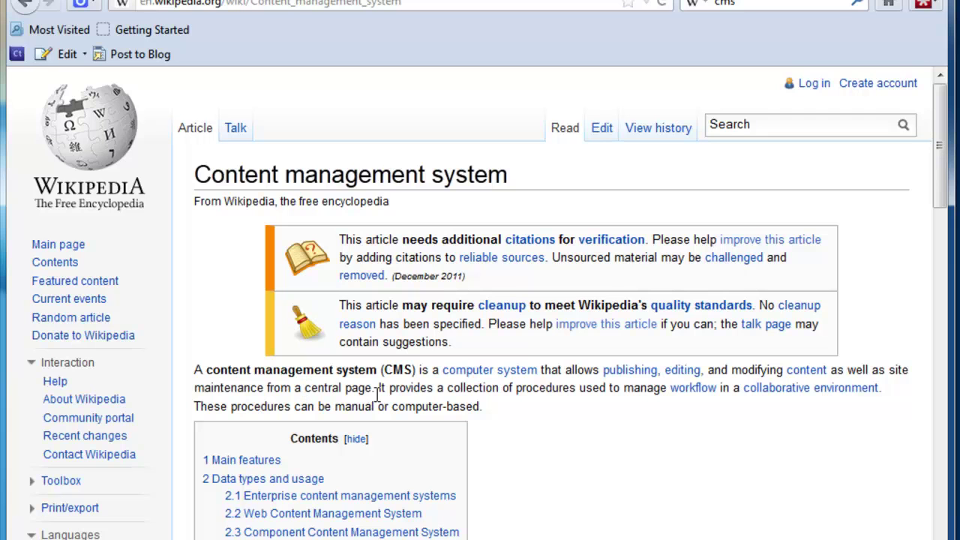
pyautogui.moveTo(375, 390); pyautogui.dragTo(193, 370)
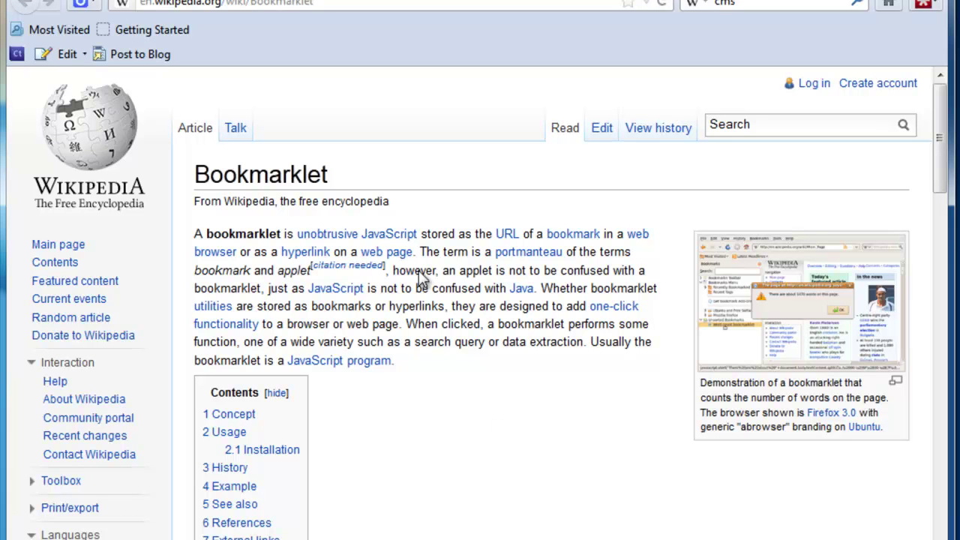
# Add the ASF CMS bookmarklet to the browser's bookmarks toolbar from the Apache CMS page linked in OpenOffice's Website Development instructions
pyautogui.click(207, 2)
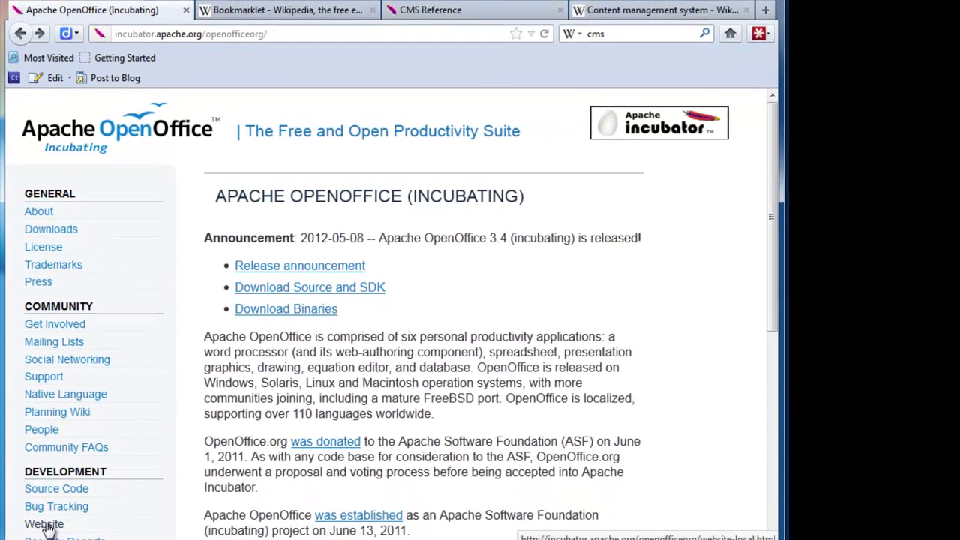
pyautogui.click(43, 516)
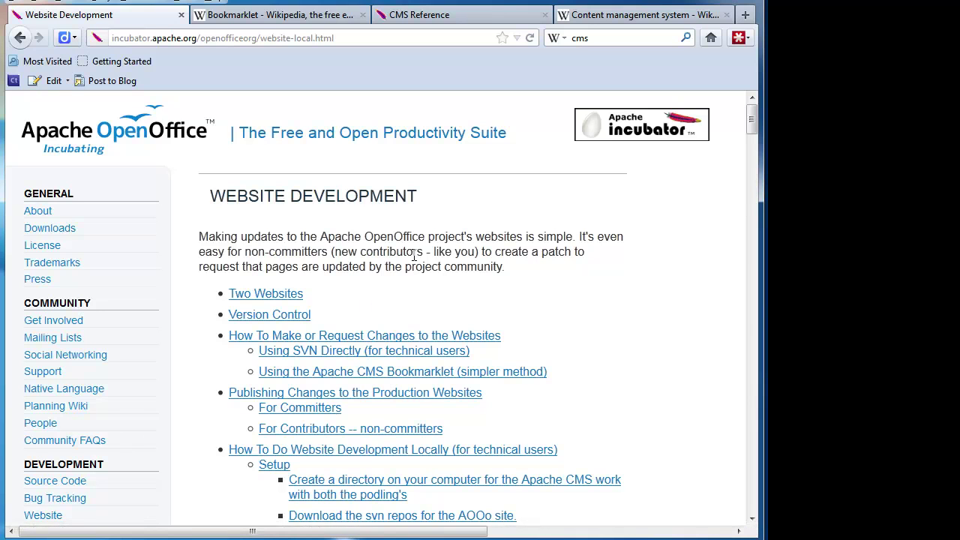
pyautogui.doubleClick(298, 379)
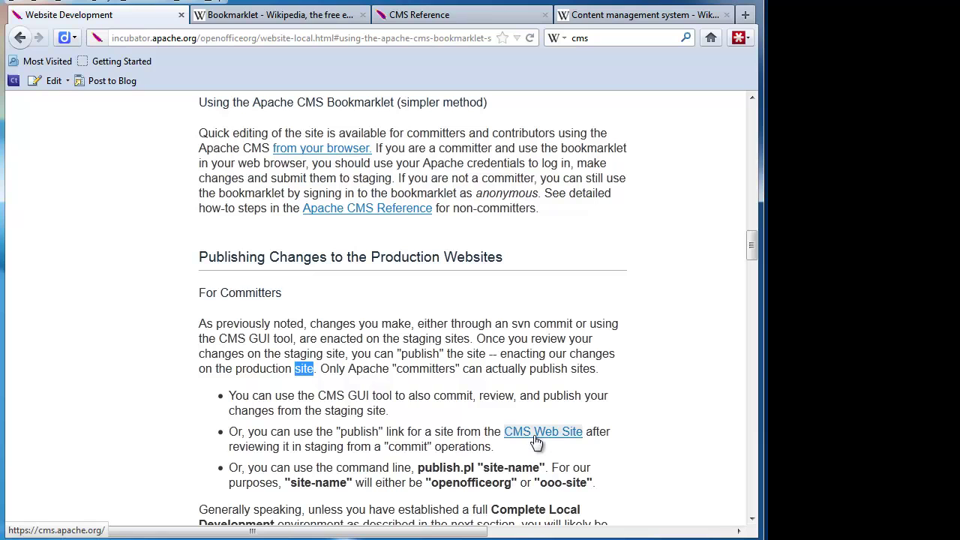
pyautogui.click(327, 153)
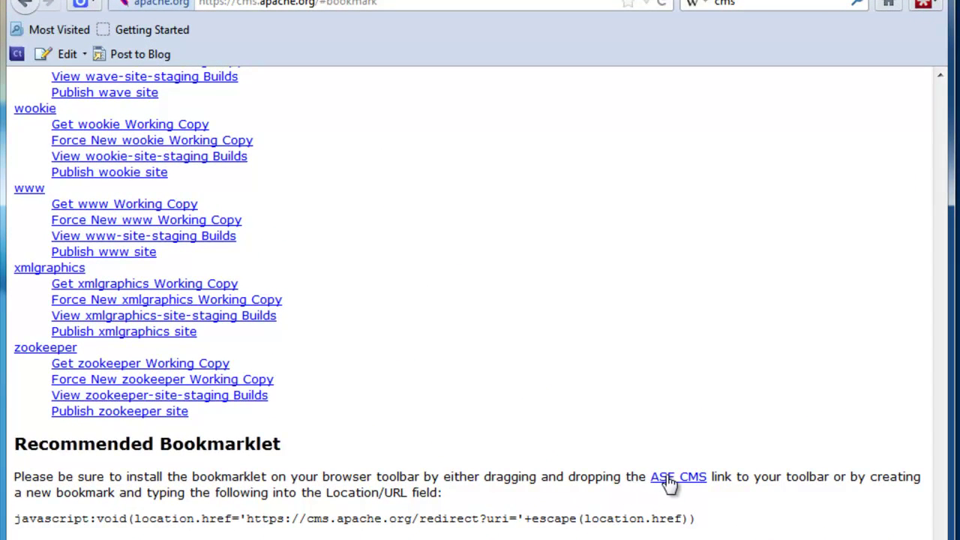
pyautogui.moveTo(670, 484)
pyautogui.mouseDown()
pyautogui.moveTo(638, 388)
pyautogui.moveTo(597, 331)
pyautogui.moveTo(375, 141)
pyautogui.moveTo(273, 35)
pyautogui.mouseUp()
# Return to the OpenOffice site and open the Development Mailing List section of its Mailing Lists page
pyautogui.click(26, 6)
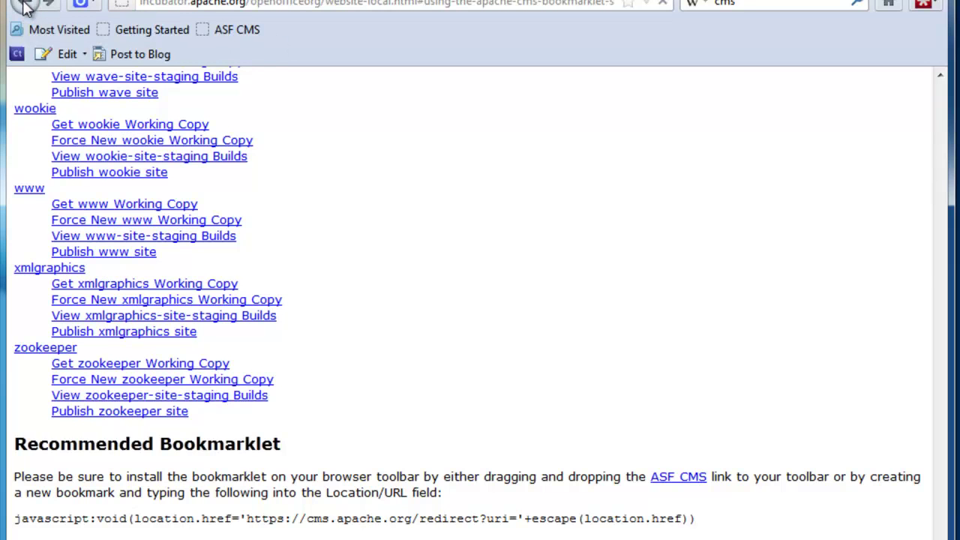
pyautogui.scroll(15, 161, 428)
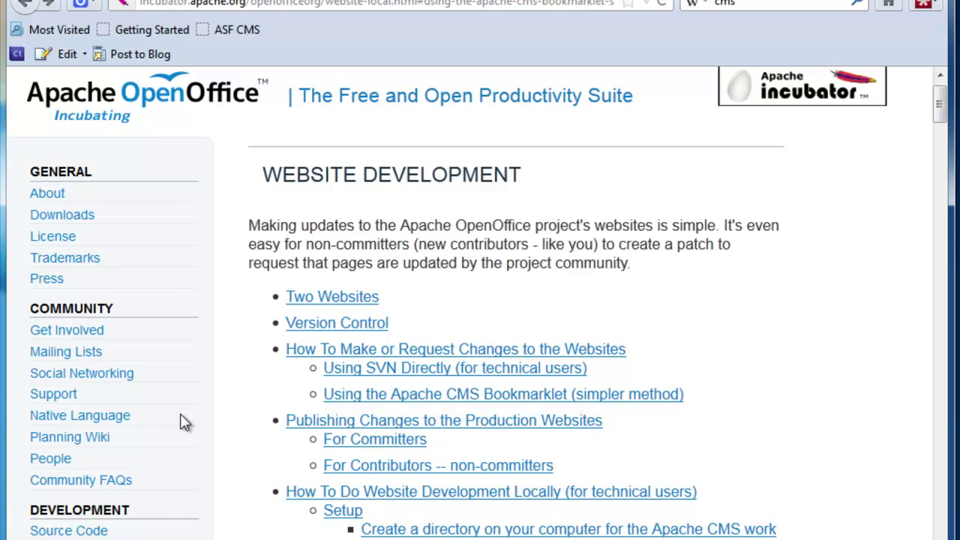
pyautogui.click(75, 356)
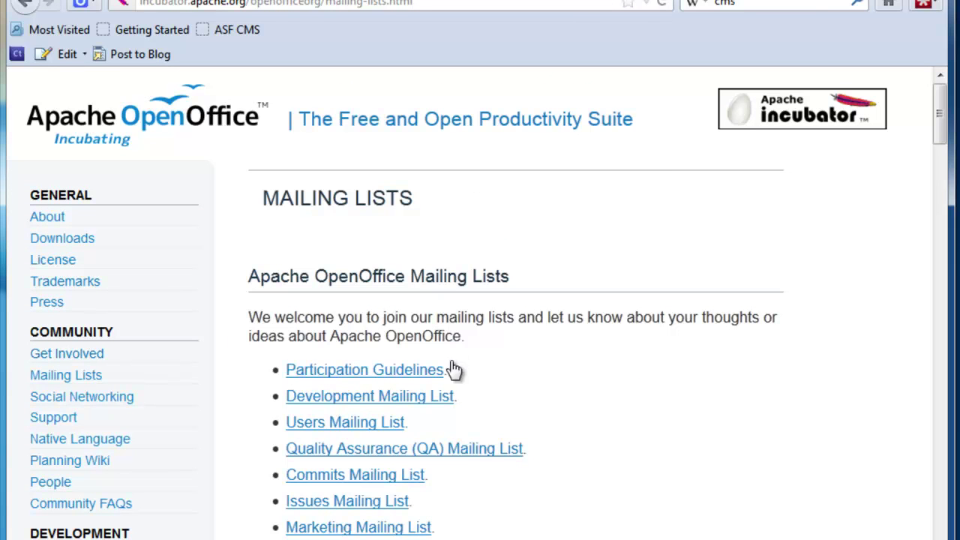
pyautogui.click(401, 397)
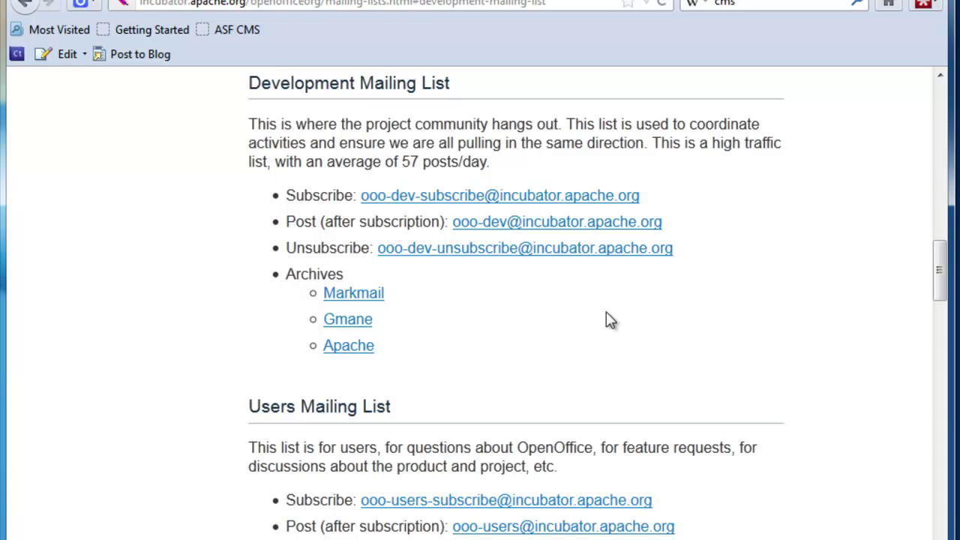
# Open the Mailing Lists page for editing through the ASF CMS bookmarklet, with source and preview at the Development Mailing List section
pyautogui.click(223, 32)
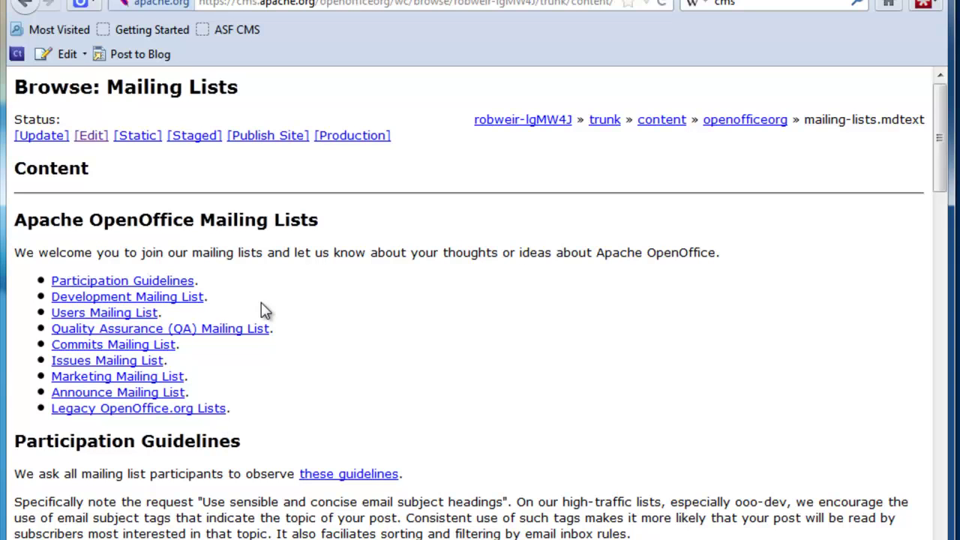
pyautogui.click(92, 139)
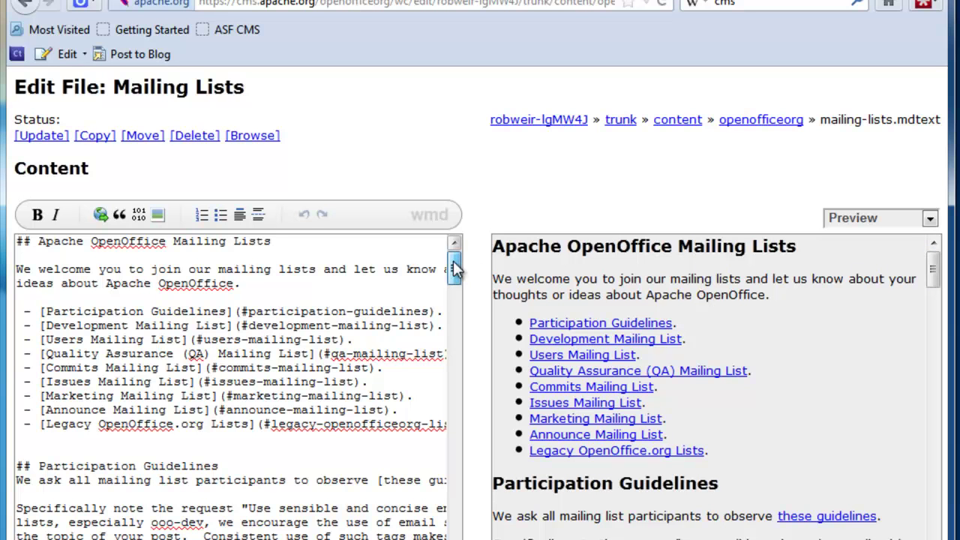
pyautogui.moveTo(454, 266); pyautogui.dragTo(475, 340)
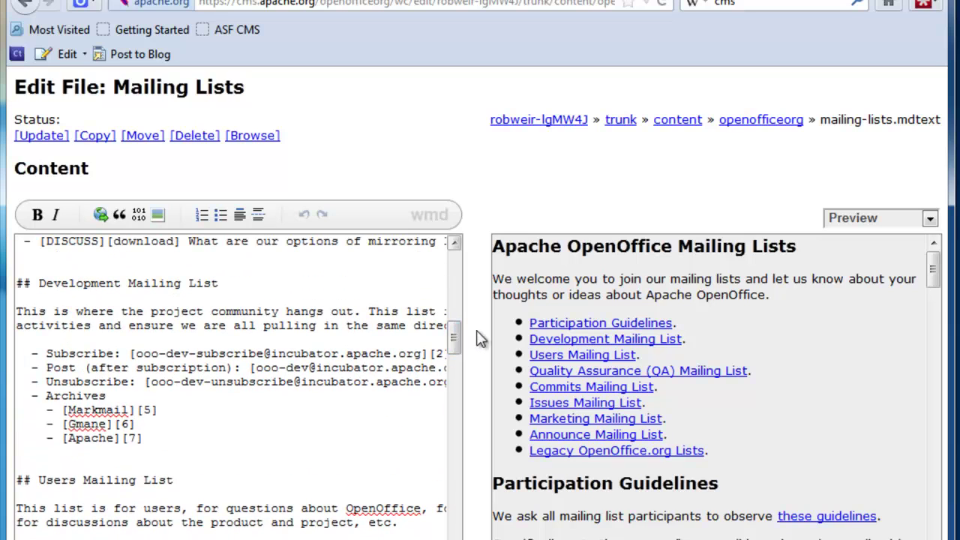
pyautogui.moveTo(934, 269); pyautogui.dragTo(937, 368)
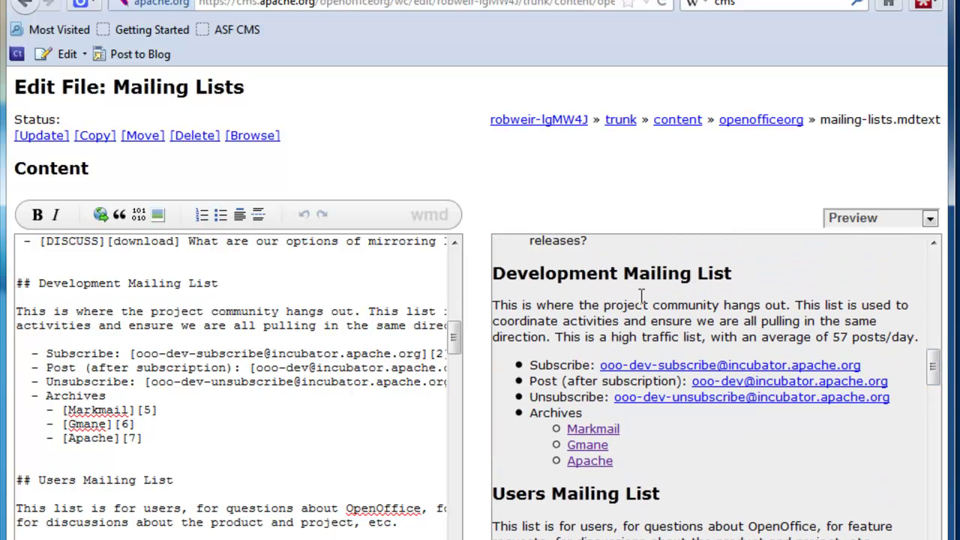
# Change the Development Mailing List's average traffic to 88 posts/day in the page source
pyautogui.click(372, 327)
pyautogui.press('End')
pyautogui.press('Left')
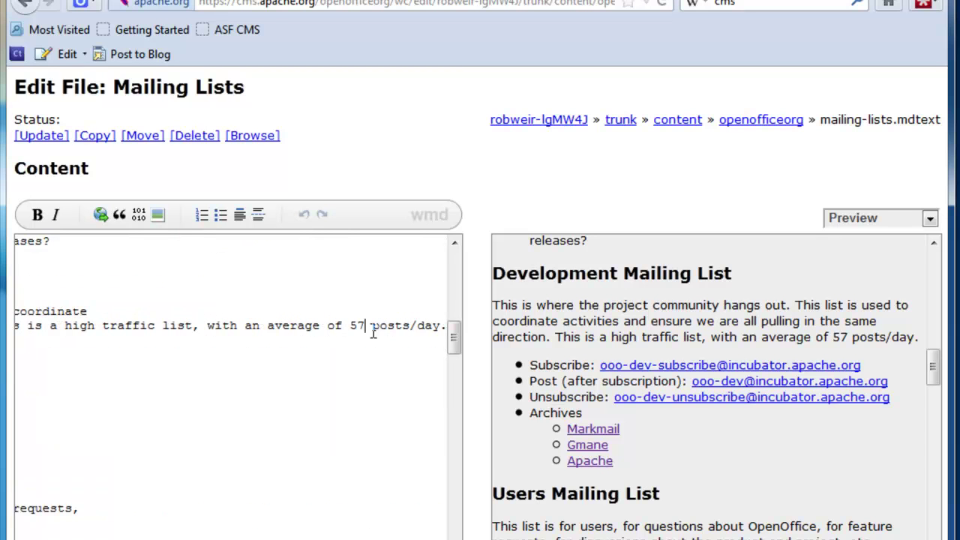
pyautogui.press('BackSpace')
pyautogui.press('BackSpace')
pyautogui.write('88')
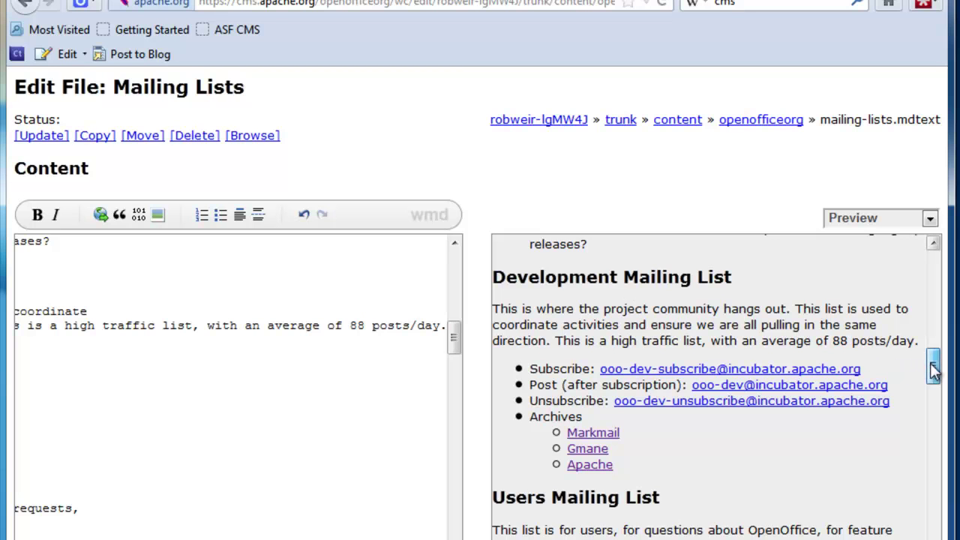
# Submit the edit as a quick commit with the log message "Update traffic levels for ooo-dev list to 88"
pyautogui.moveTo(933, 370); pyautogui.dragTo(926, 439)
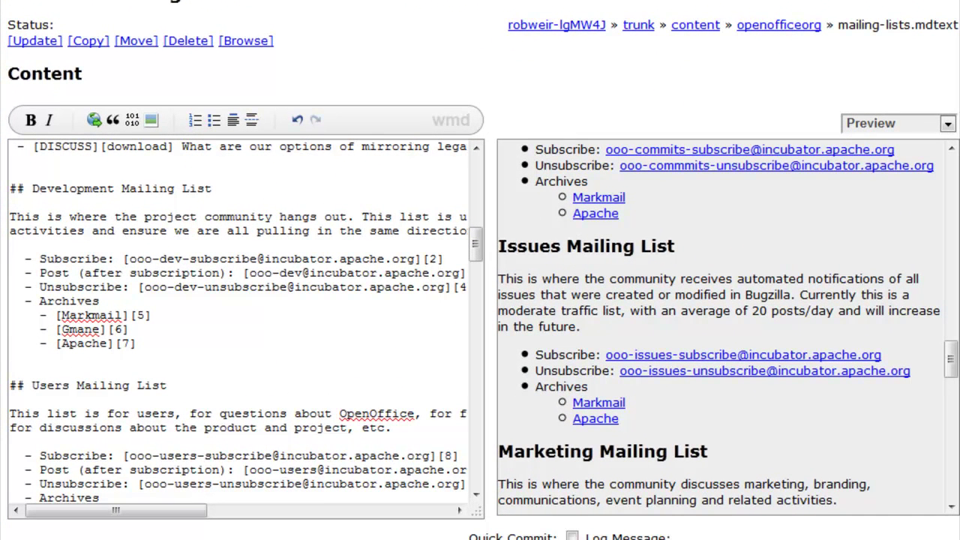
pyautogui.click(573, 536)
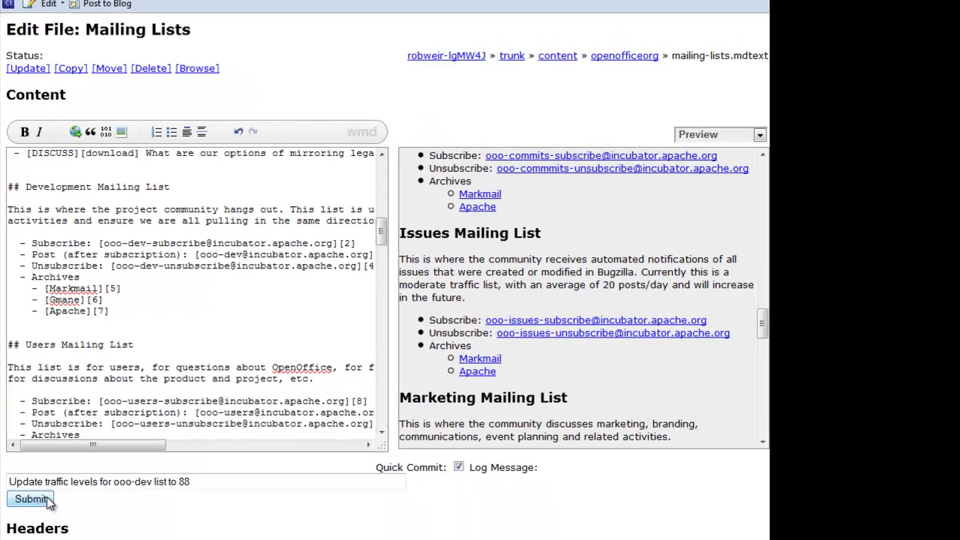
pyautogui.click(45, 500)
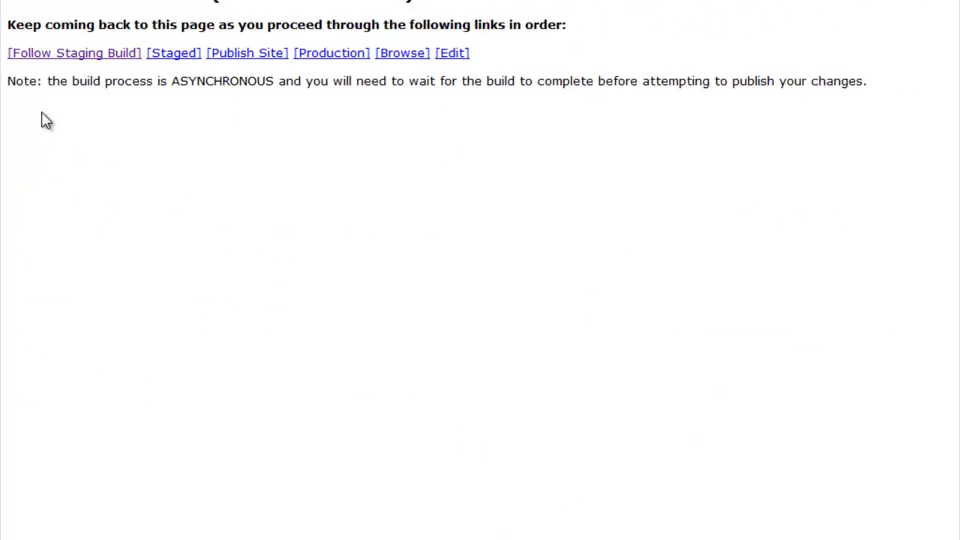
# Check the Development Mailing List section on the staged site and review the status of the staging build
pyautogui.click(173, 62)
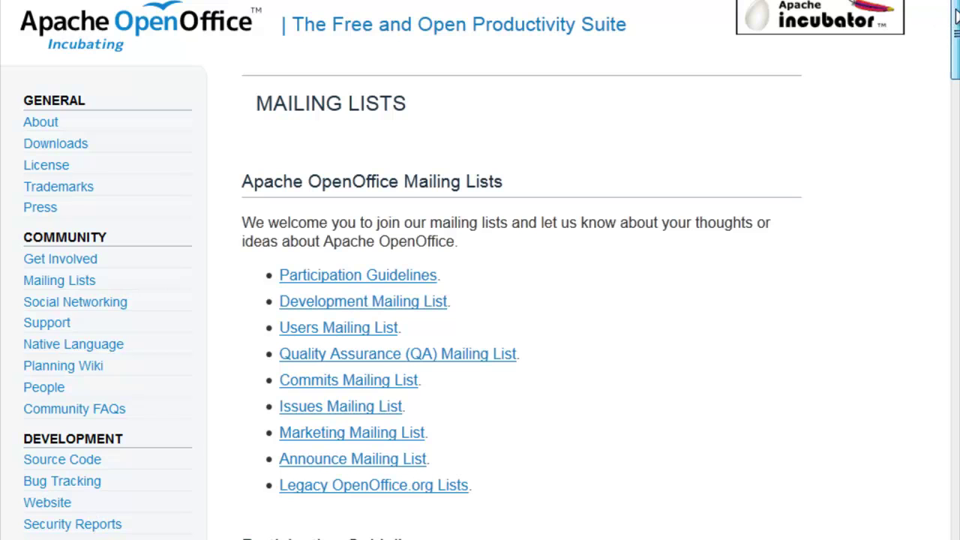
pyautogui.click(311, 302)
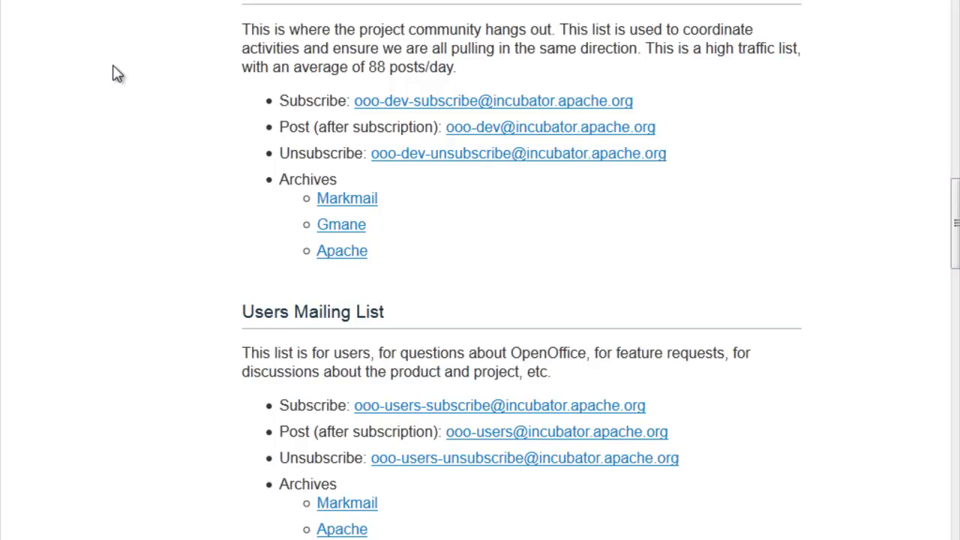
pyautogui.press('Home')
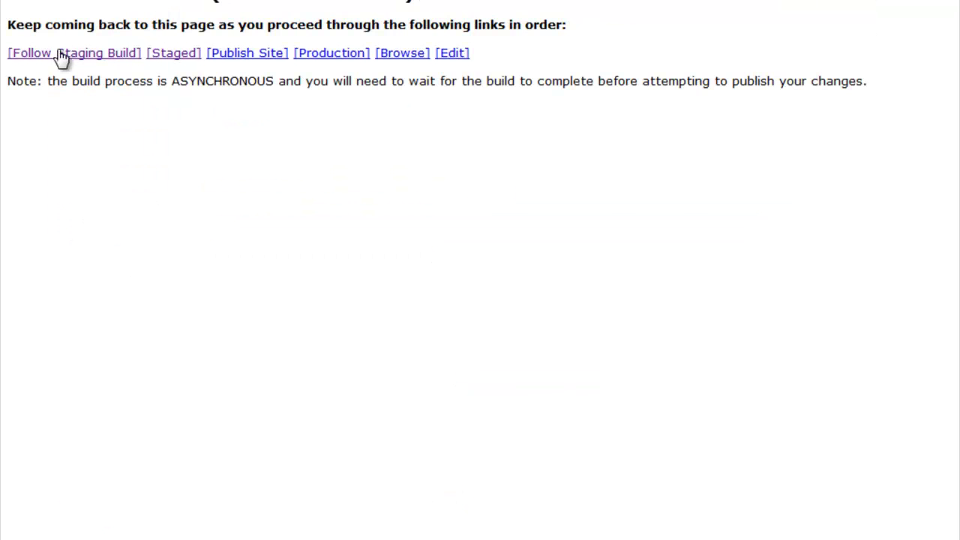
pyautogui.click(62, 59)
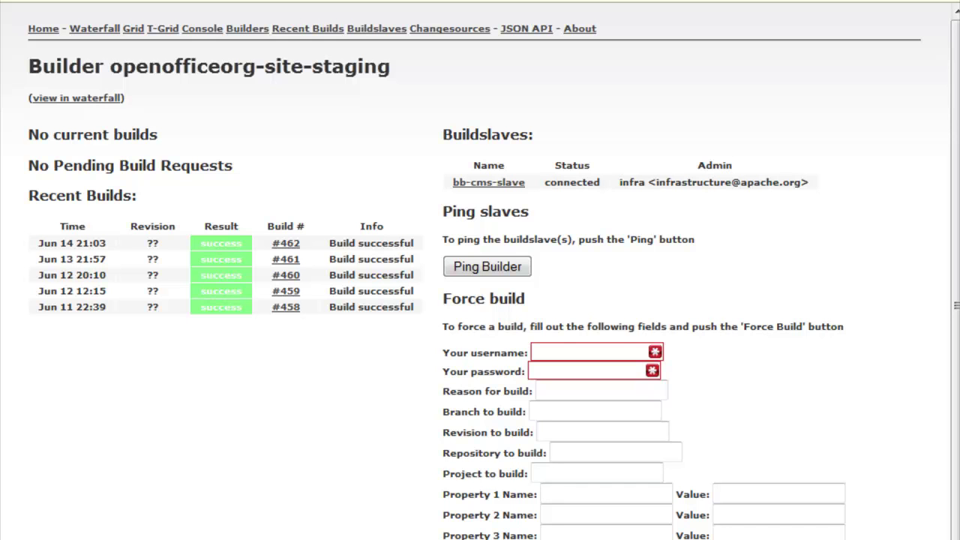
pyautogui.scroll(-1, 481, 270)
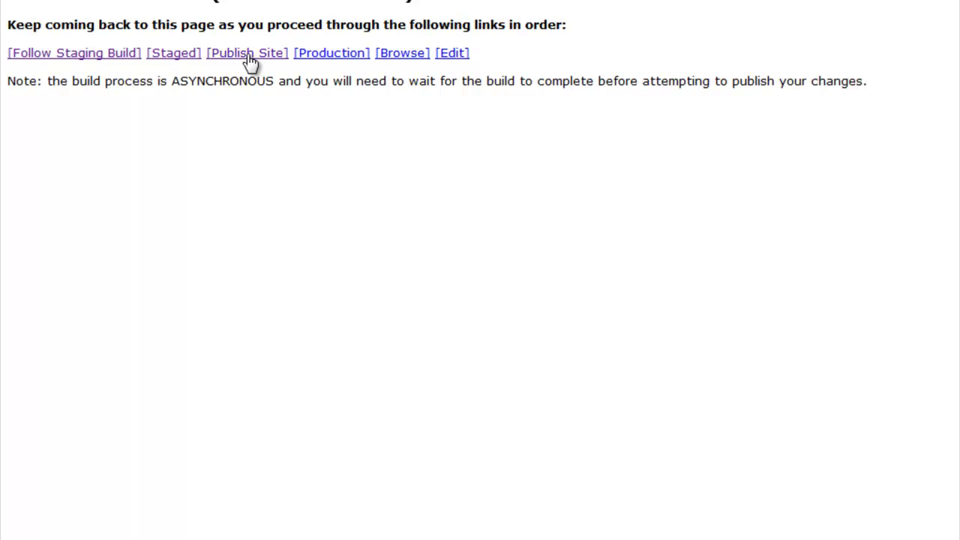
# Open the Publish Site form and review the diff between the production and staging versions of mailing-lists.html
pyautogui.click(251, 57)
pyautogui.click(42, 390)
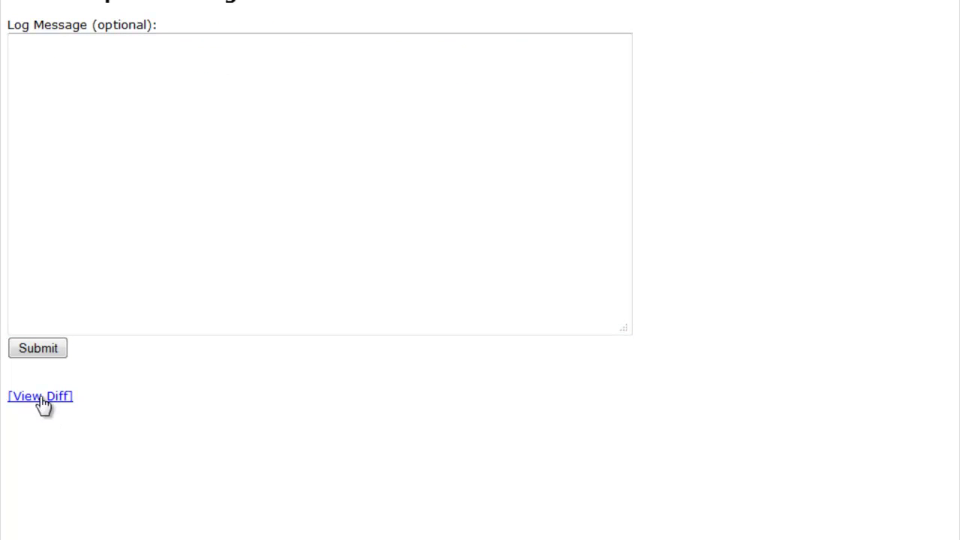
pyautogui.click(42, 398)
pyautogui.click(42, 398)
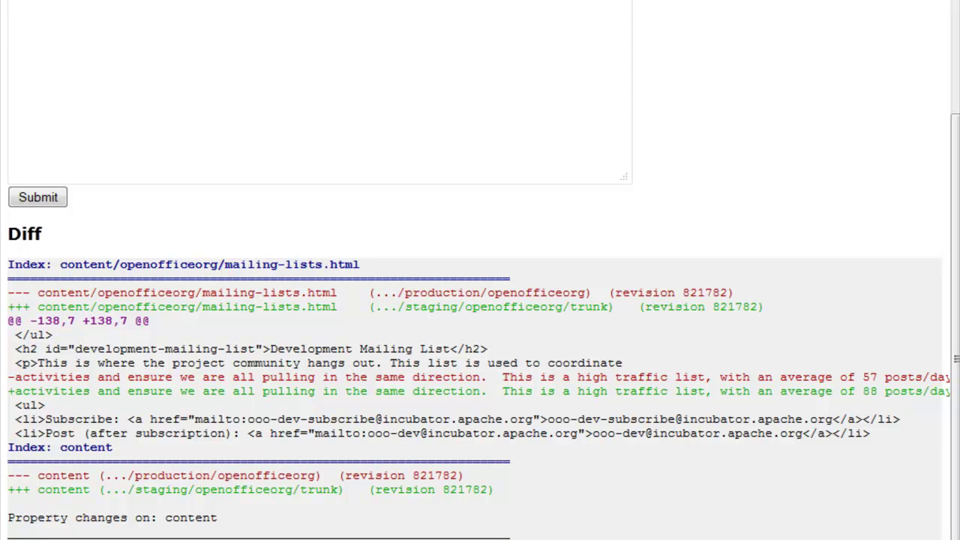
pyautogui.hscroll(1, 480, 270)
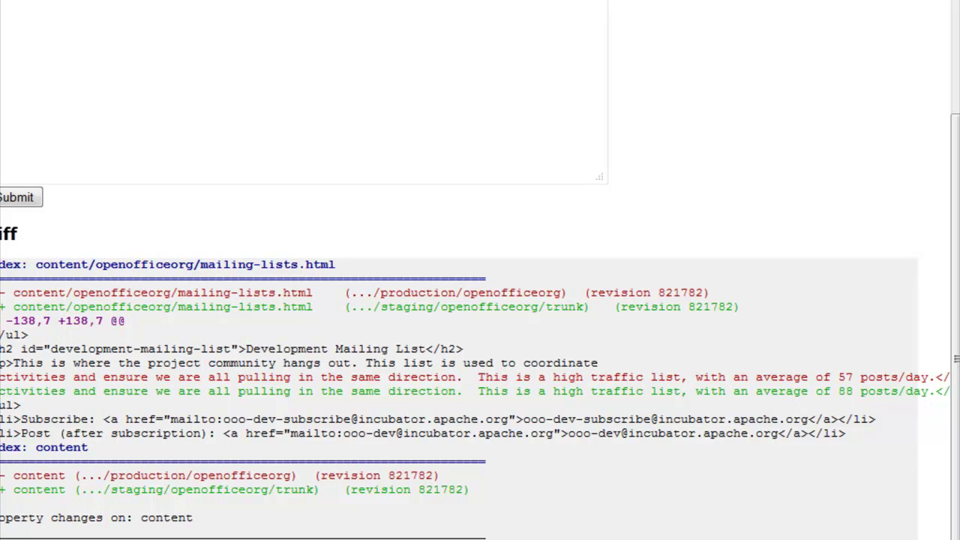
pyautogui.hscroll(-1, 480, 271)
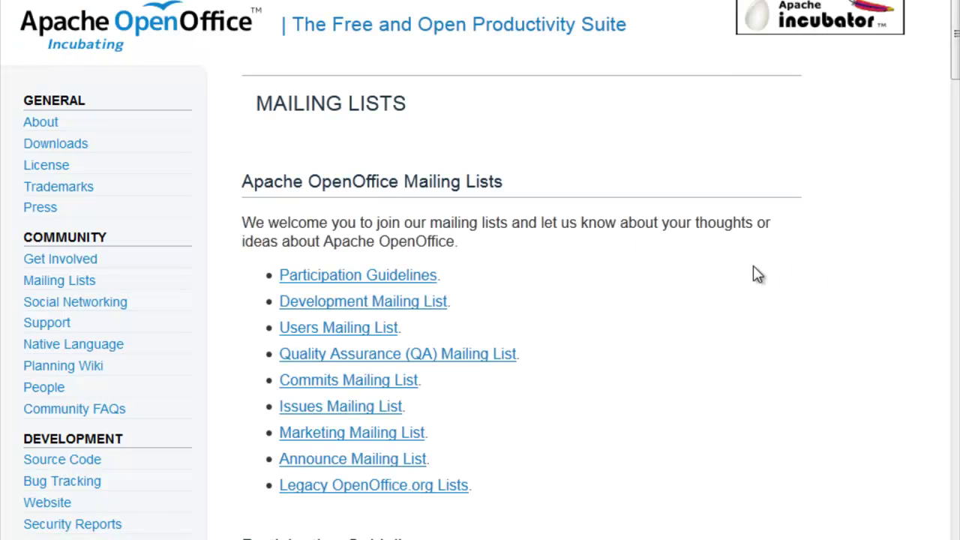
# Check the average traffic stated in the production site's Development Mailing List section
pyautogui.click(342, 304)
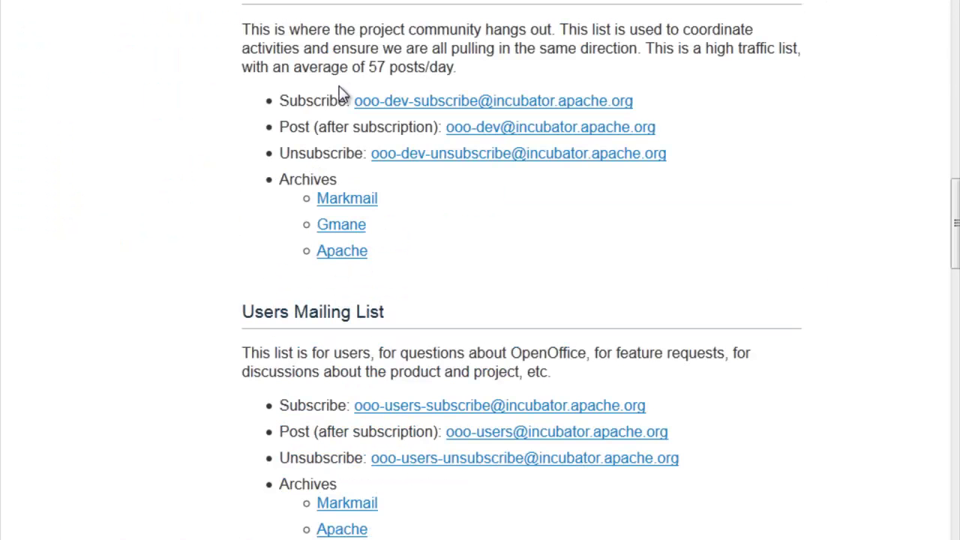